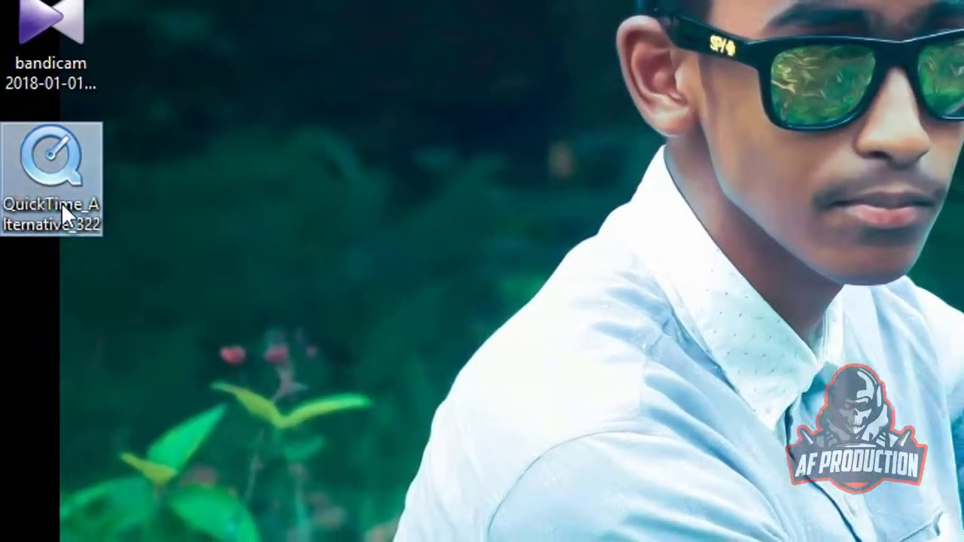
right_click(62, 202)
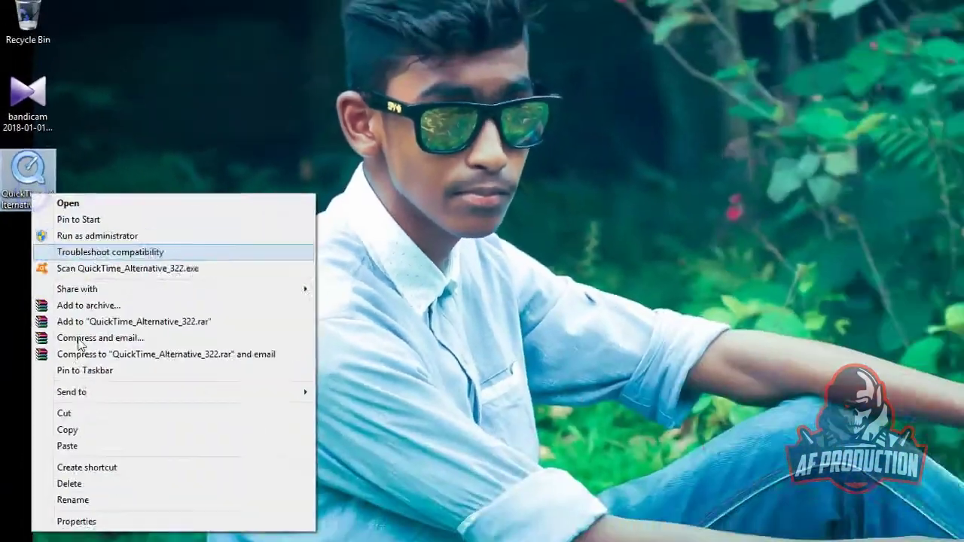
left_click(84, 415)
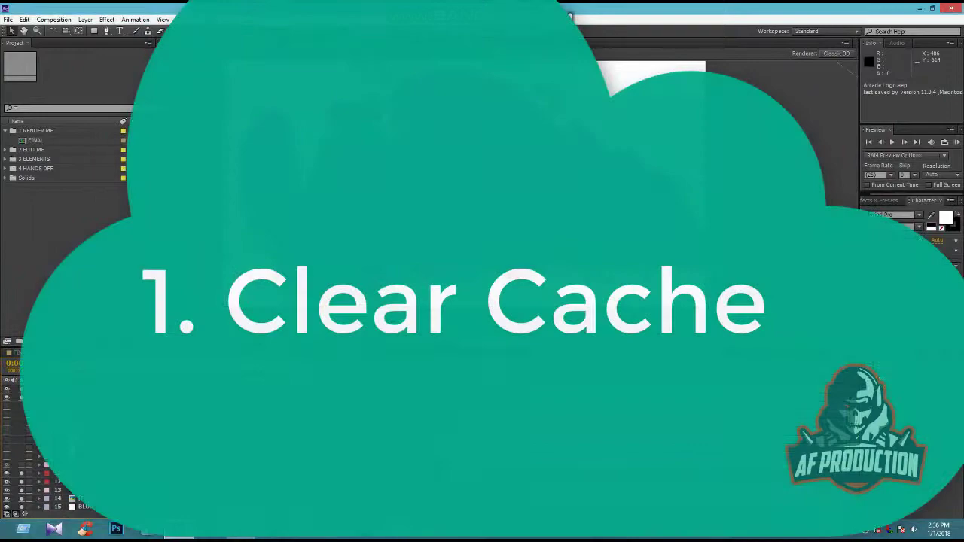
left_click_drag(477, 375, 527, 408)
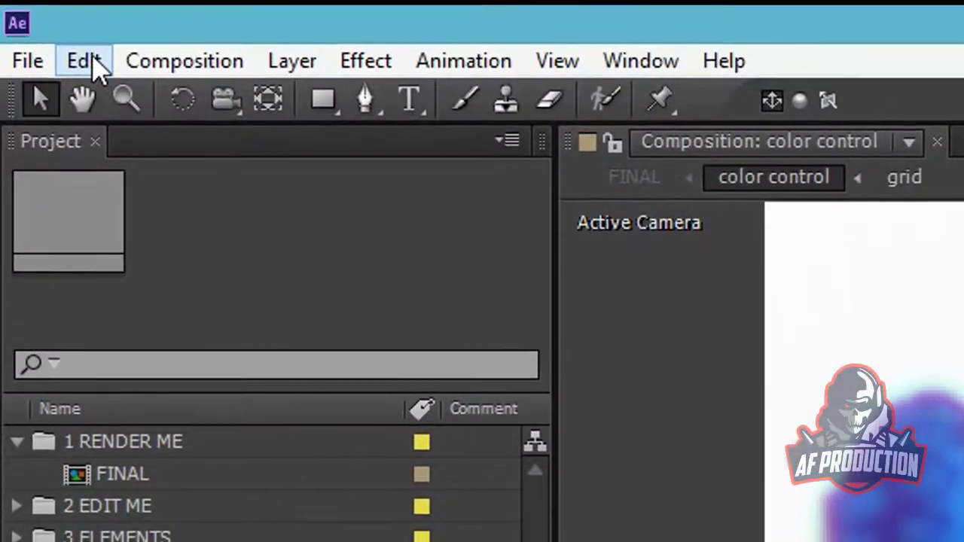
Open the Media & Disk Cache preferences
left_click(25, 19)
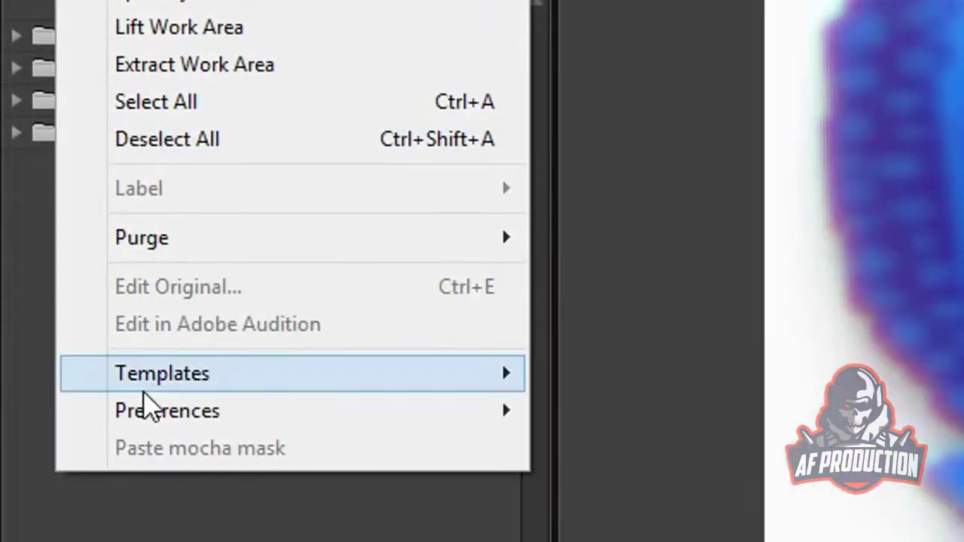
mouse_move(163, 265)
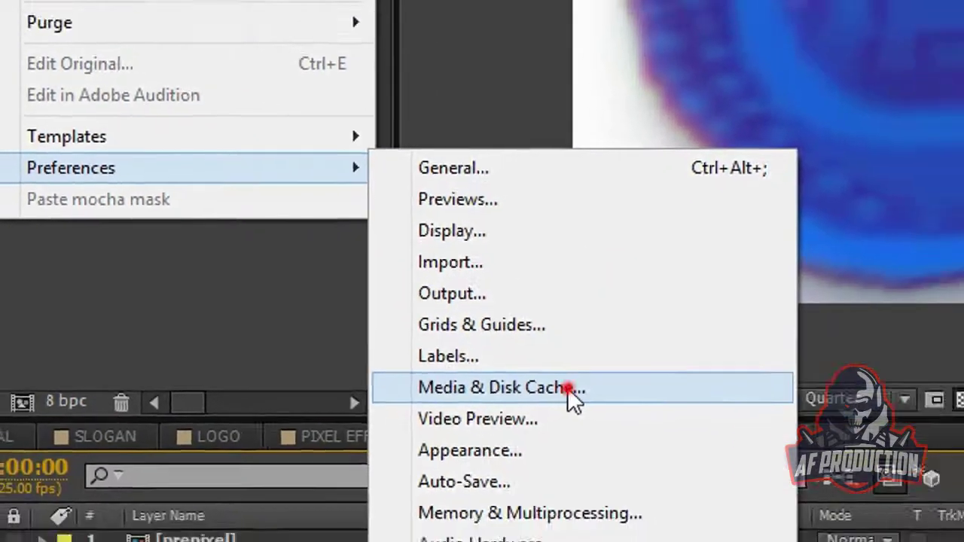
left_click(631, 422)
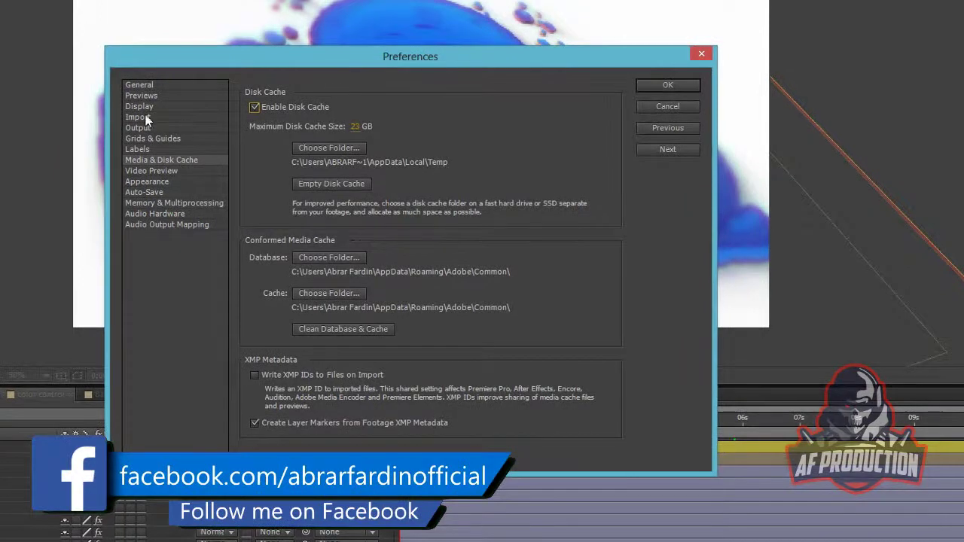
left_click(151, 86)
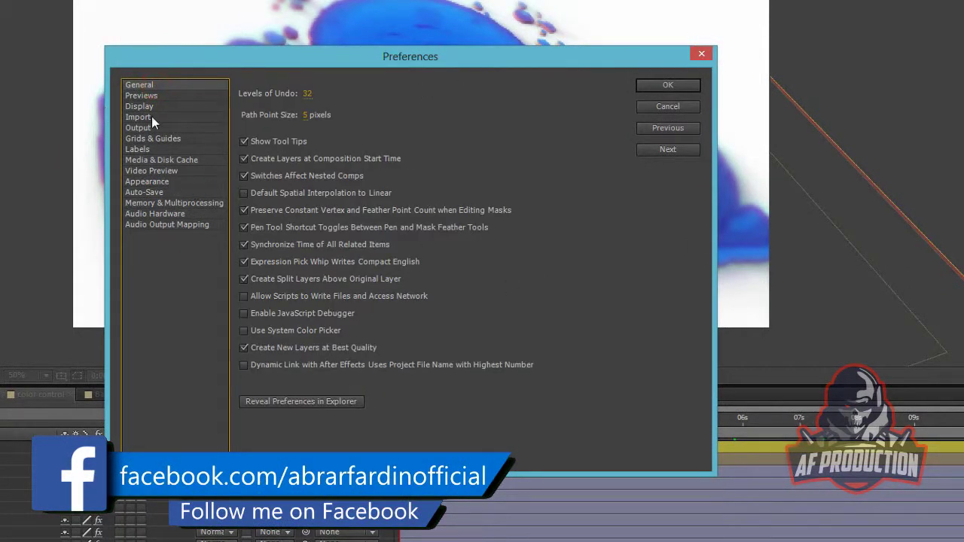
left_click(180, 161)
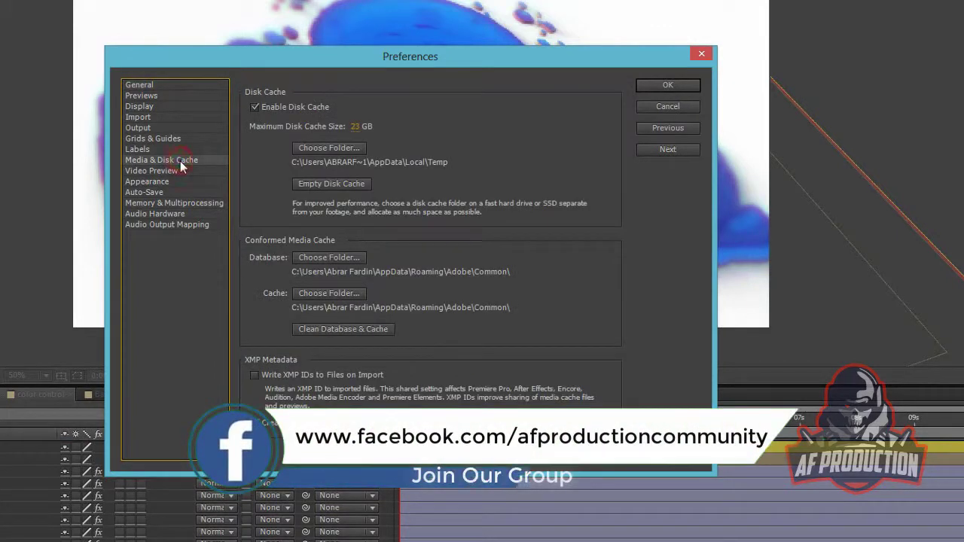
left_click_drag(444, 63, 417, 63)
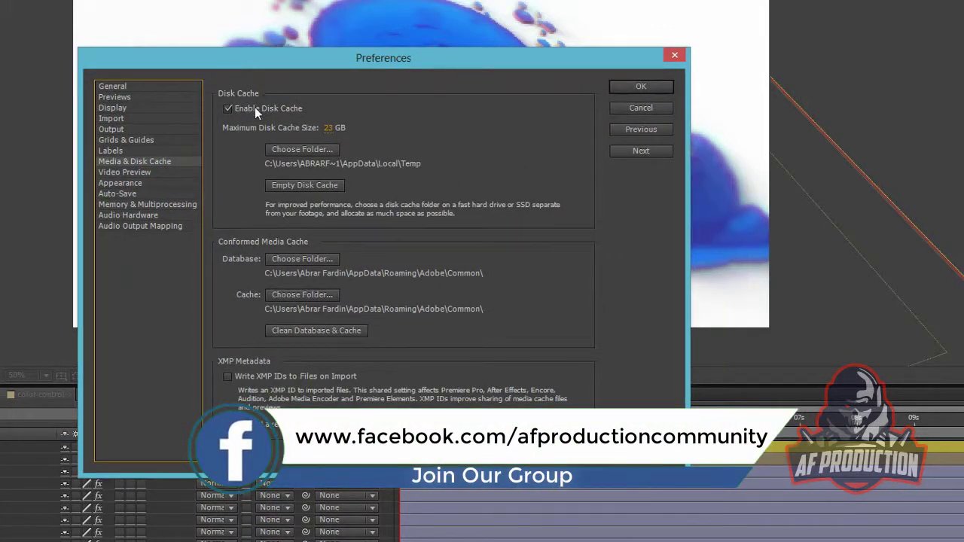
Turn the disk cache off and on again, and set its maximum size to 23 GB
left_click(255, 108)
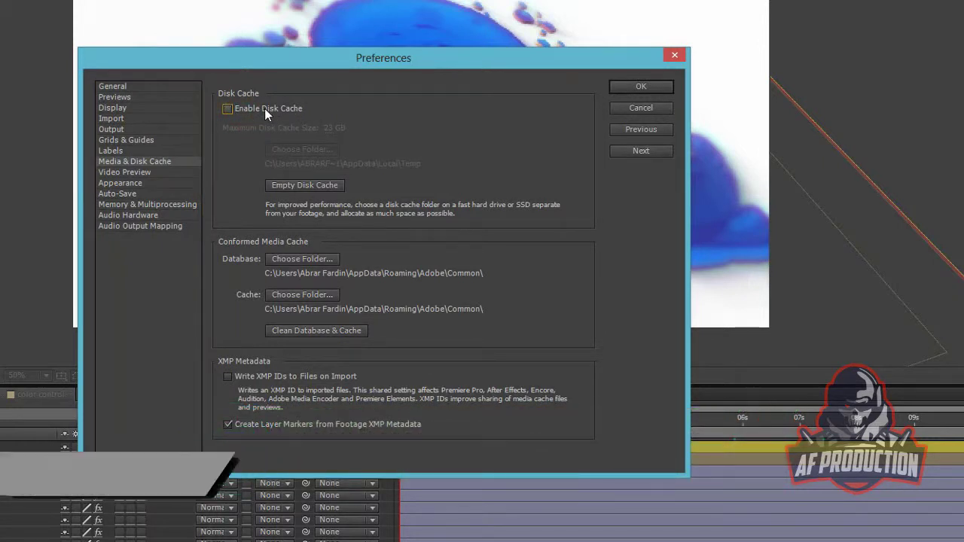
left_click(265, 109)
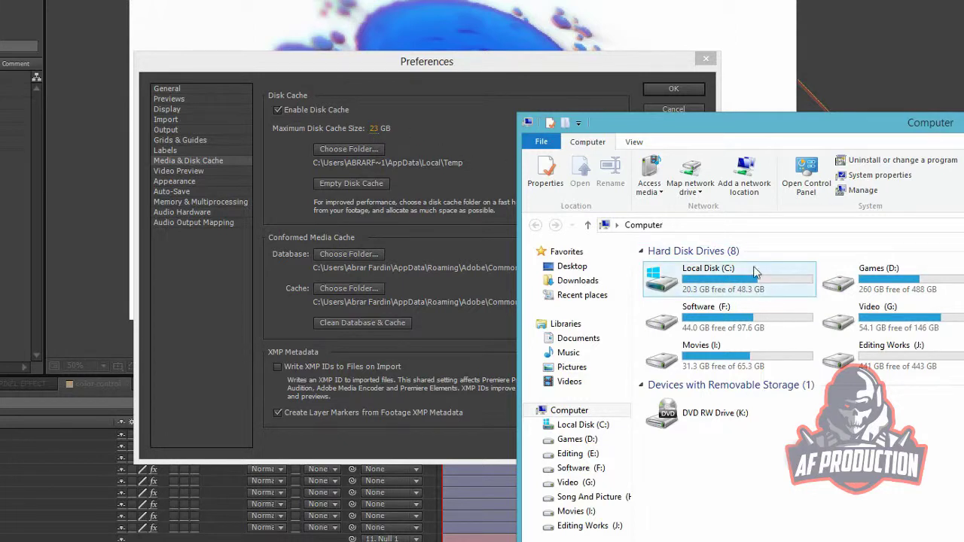
left_click(373, 128)
left_click_drag(377, 128, 395, 130)
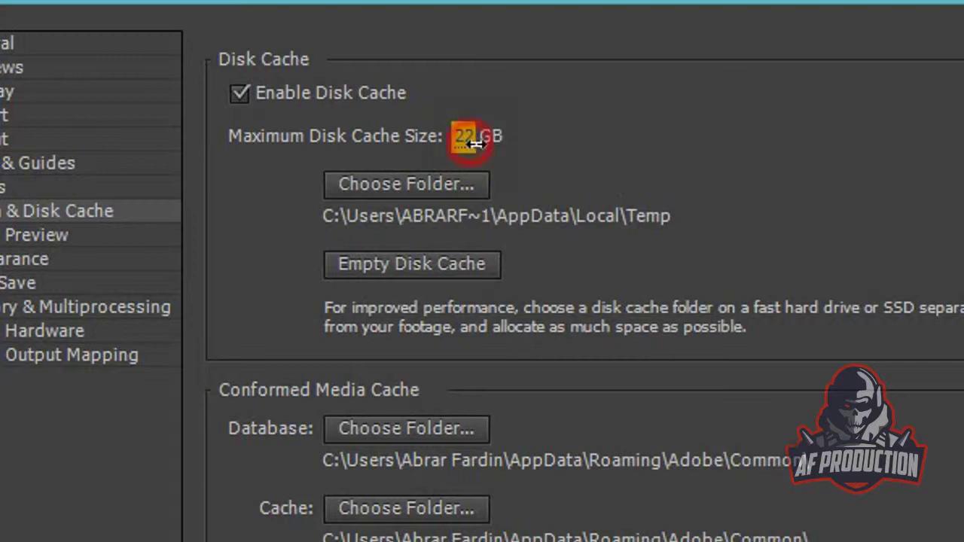
mouse_move(491, 143)
left_mouse_down()
mouse_move(467, 141)
mouse_move(482, 148)
left_mouse_up()
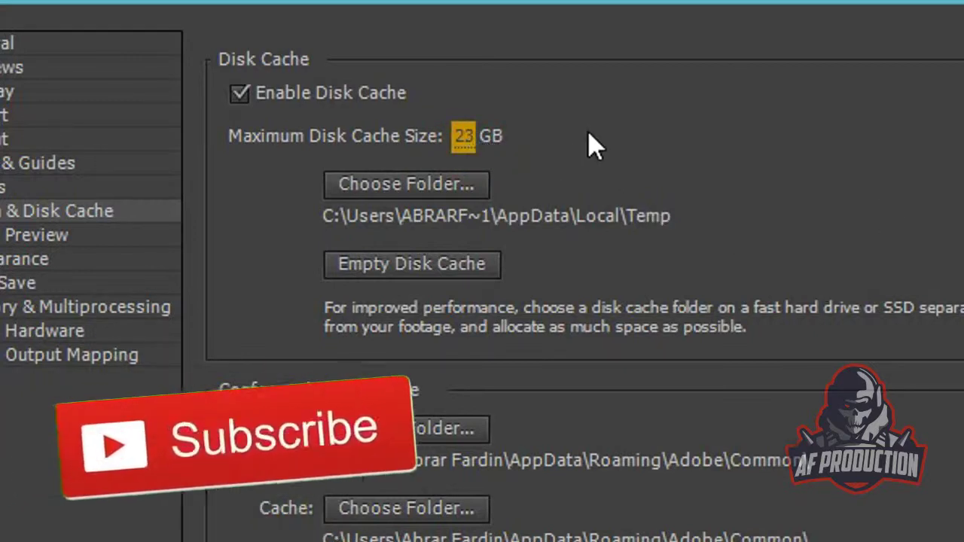
Empty the disk cache, clean the conformed media database and cache, and accept the preferences
left_click(473, 271)
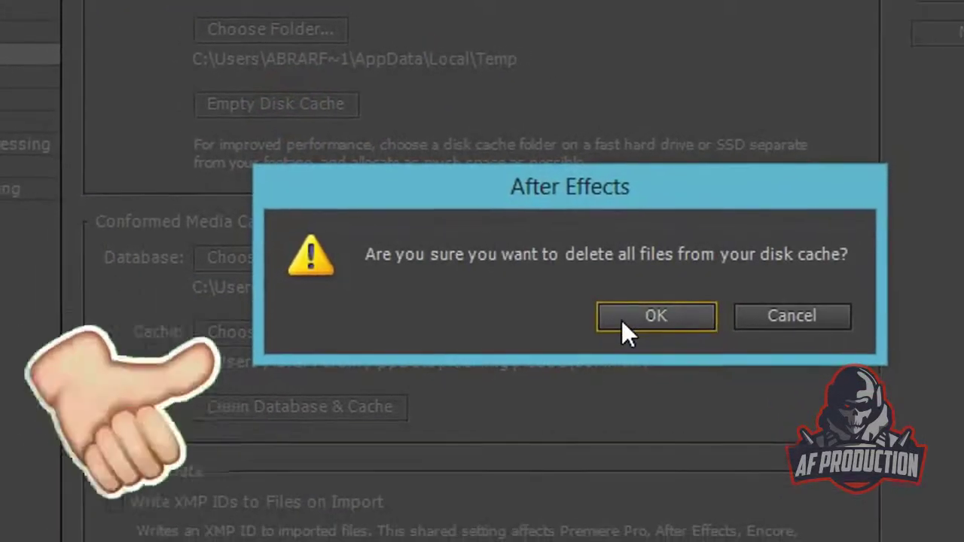
left_click(625, 318)
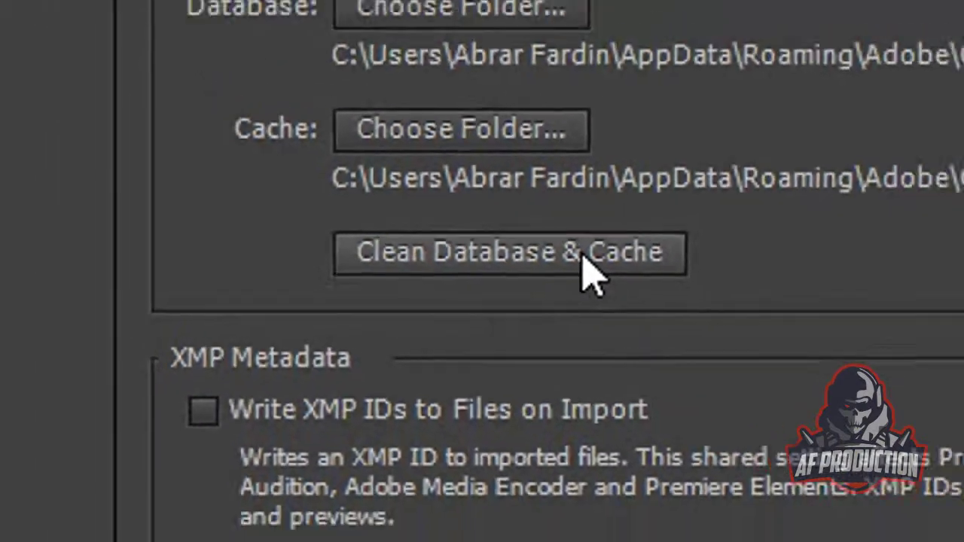
left_click(561, 249)
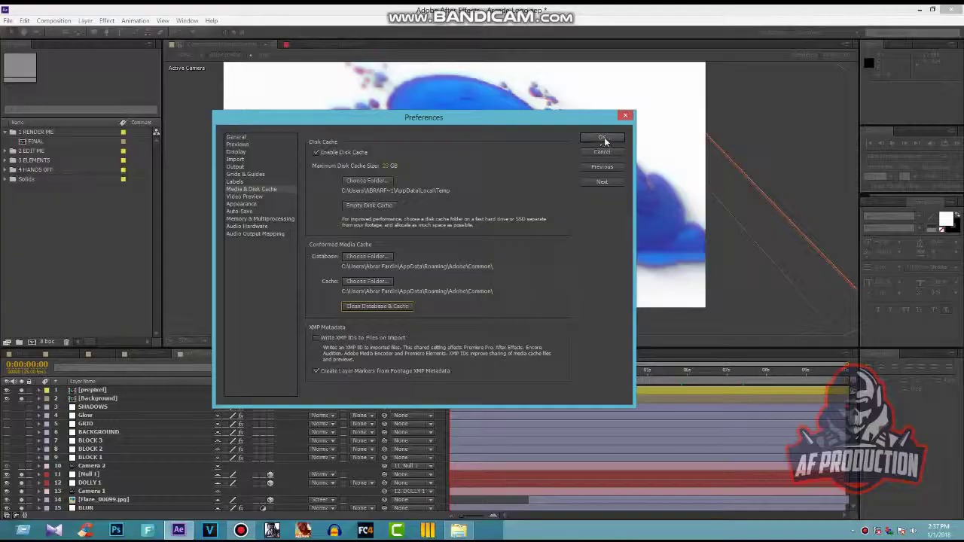
left_click(607, 137)
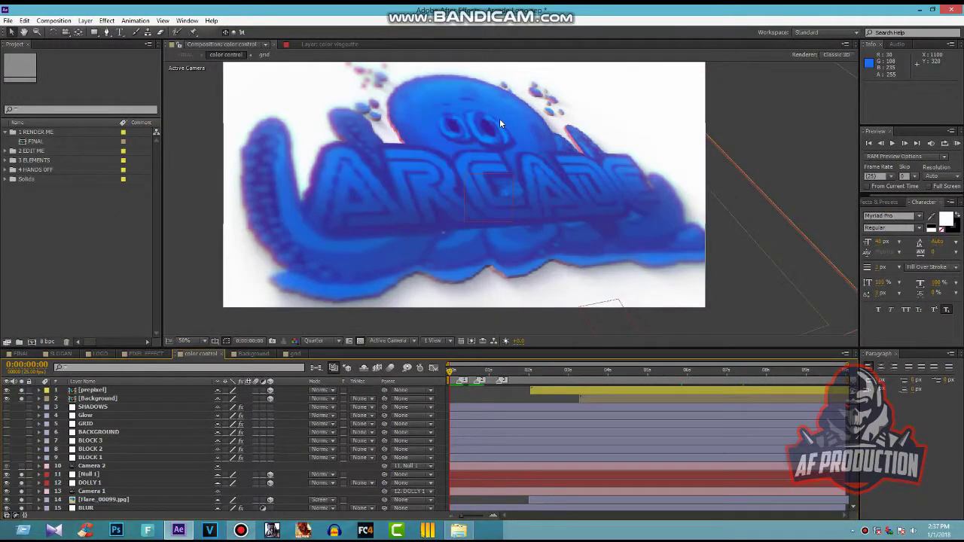
Open the General preferences with the hidden Secret category revealed and display the Secret settings
key("shift")
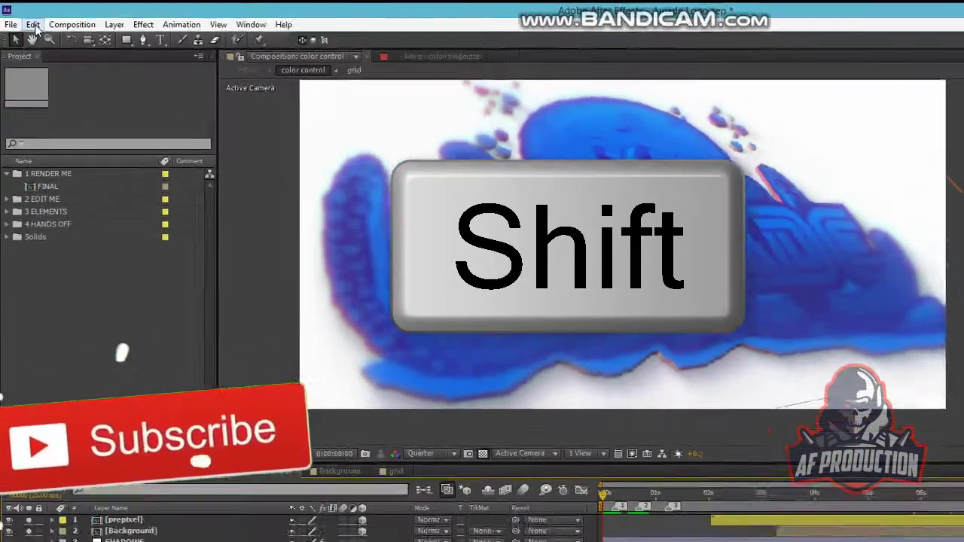
left_click(25, 21)
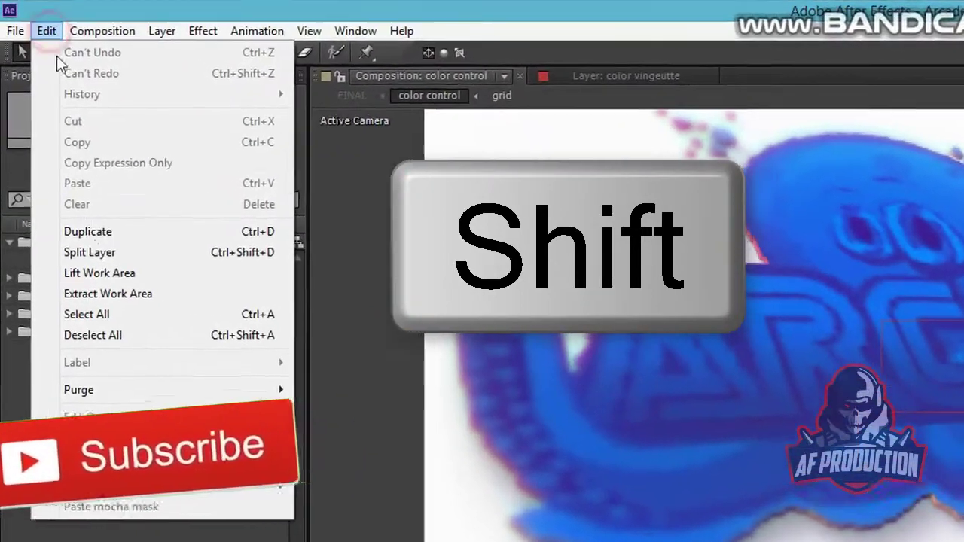
mouse_move(118, 488)
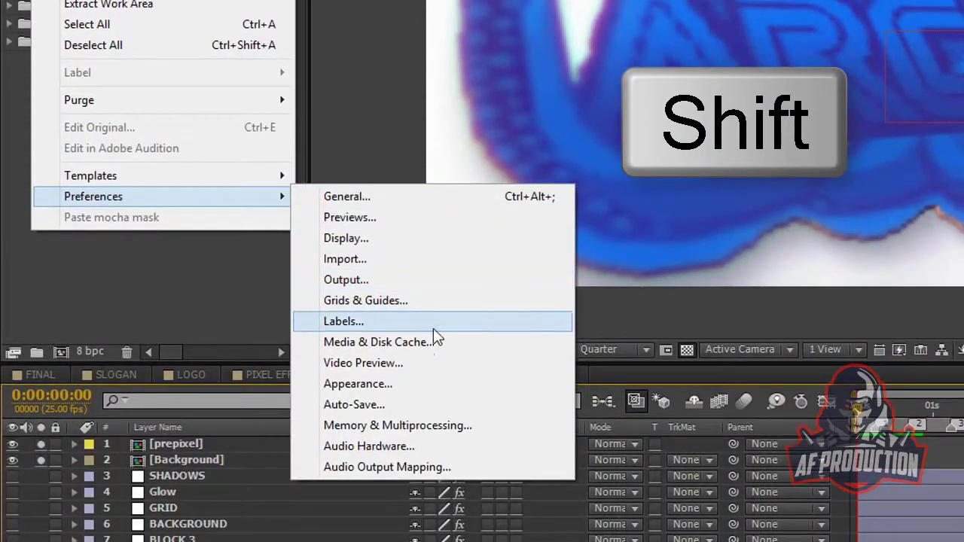
left_click(404, 197)
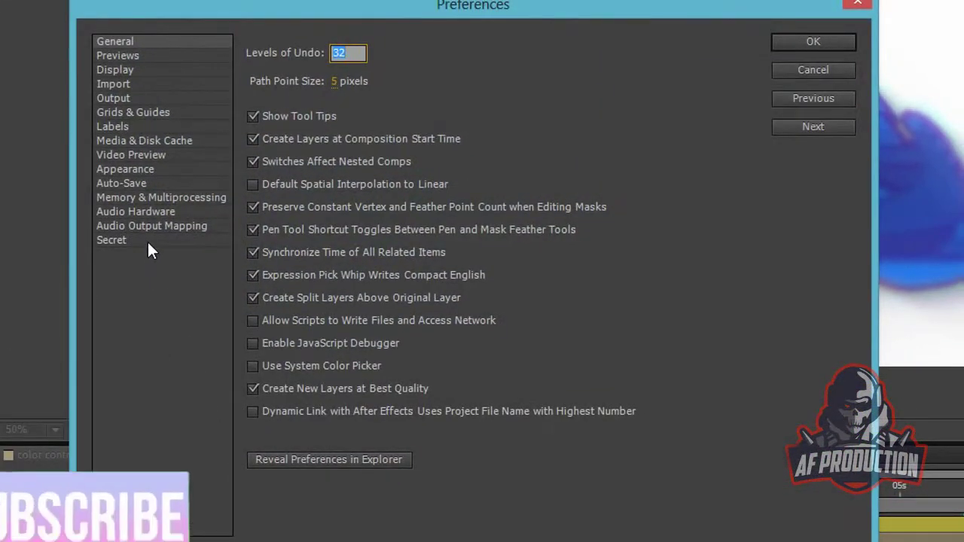
left_click(133, 241)
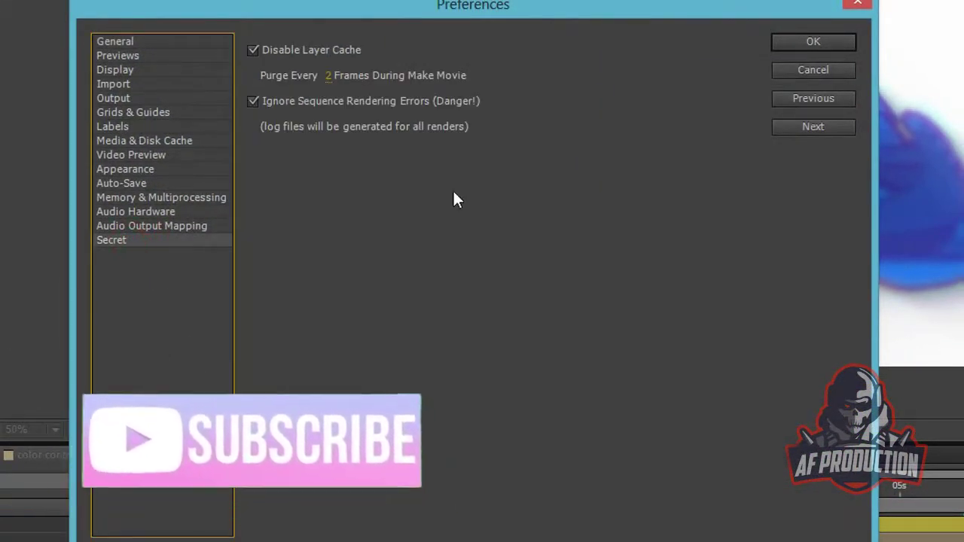
left_click(144, 241)
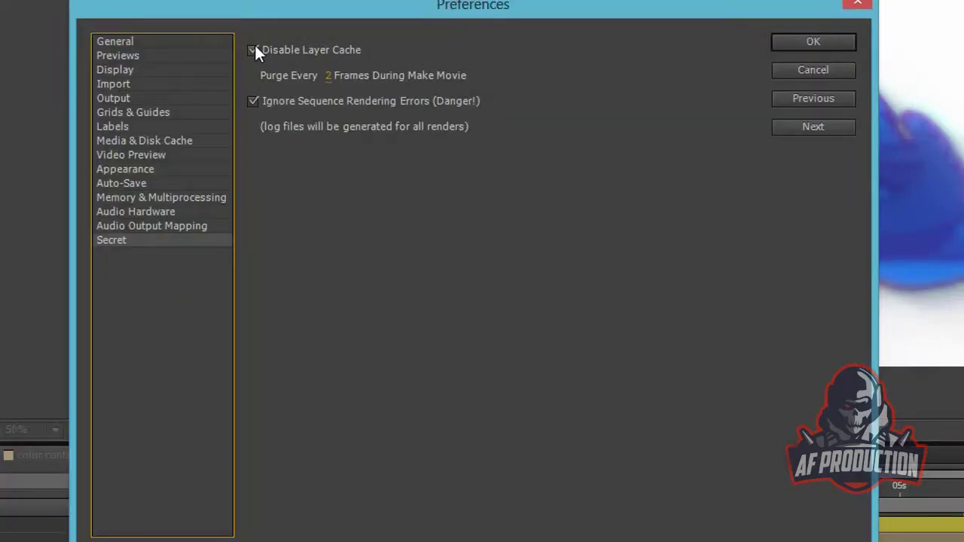
Apply the Secret preferences with Disable Layer Cache and Ignore Sequence Rendering Errors enabled, purging every 2 frames
left_click(253, 50)
left_click(253, 100)
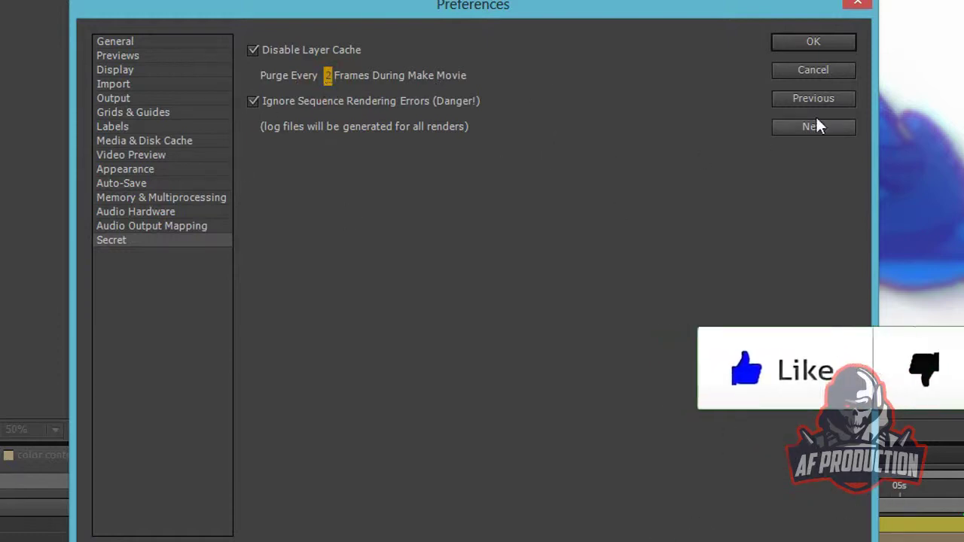
left_click(815, 39)
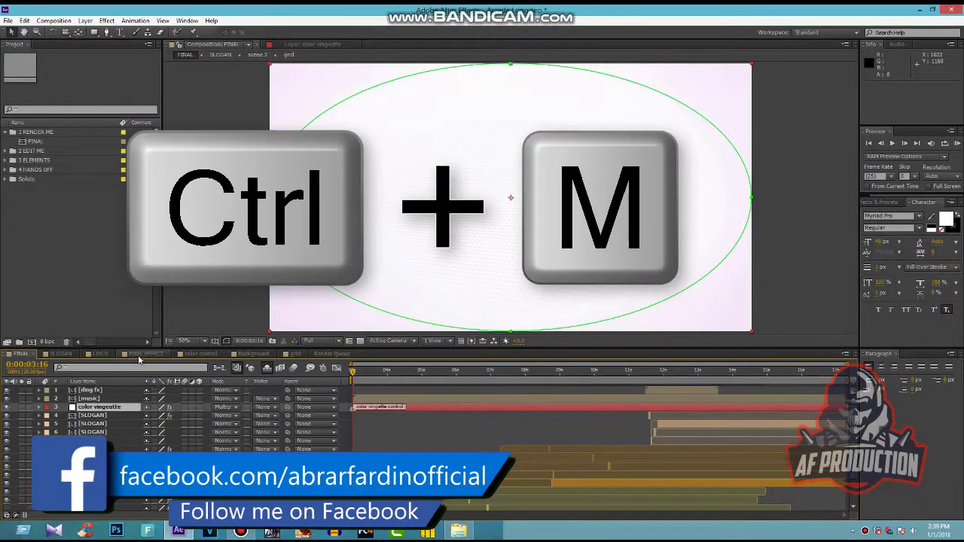
Add the FINAL composition to the render queue, and review the quality options in the first queued item's render settings without changing them
key("ctrl+m")
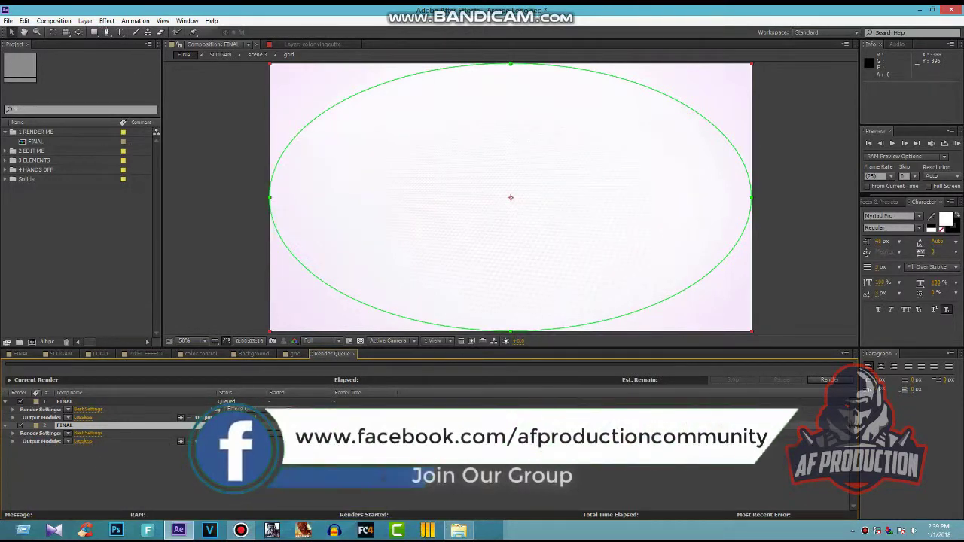
left_click(87, 412)
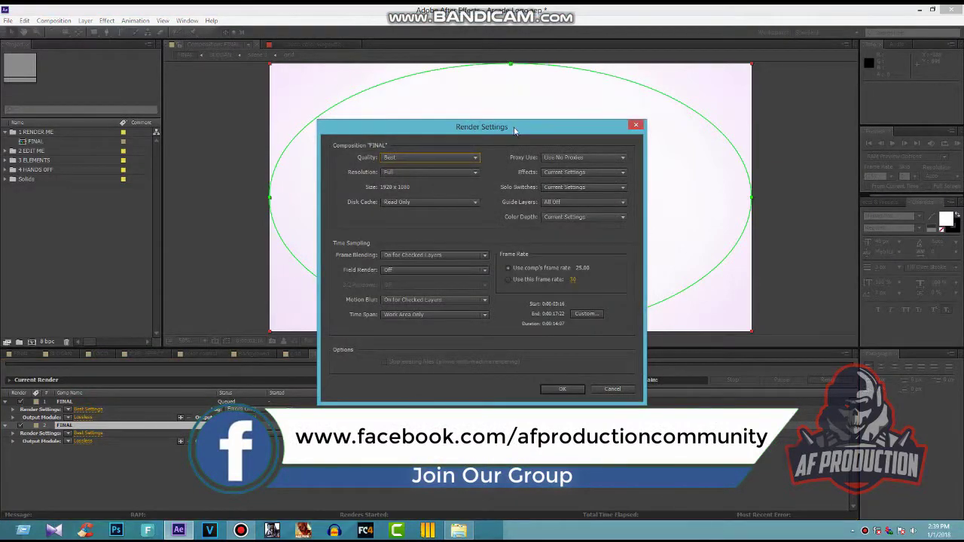
left_click_drag(514, 128, 373, 116)
left_click(296, 144)
left_click(296, 144)
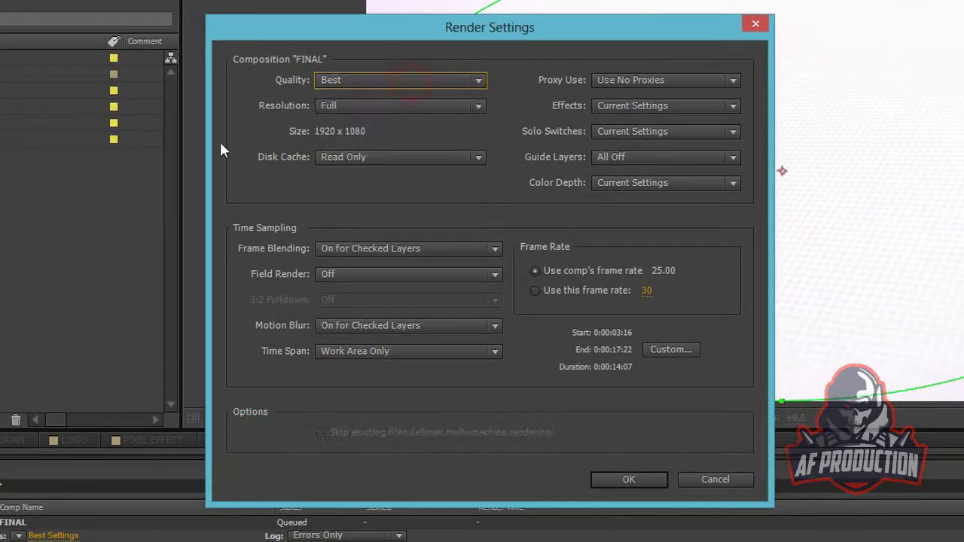
left_click(384, 79)
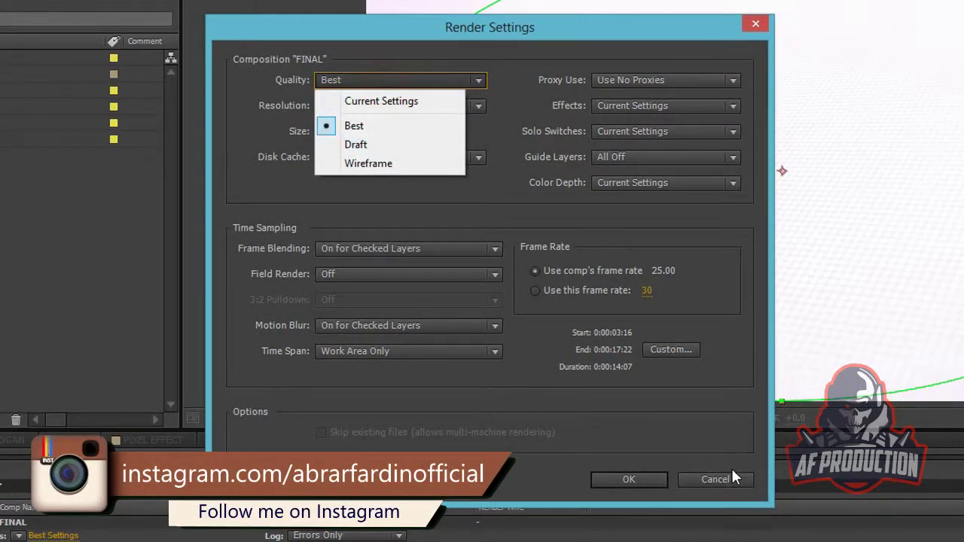
left_click(731, 476)
left_click(730, 476)
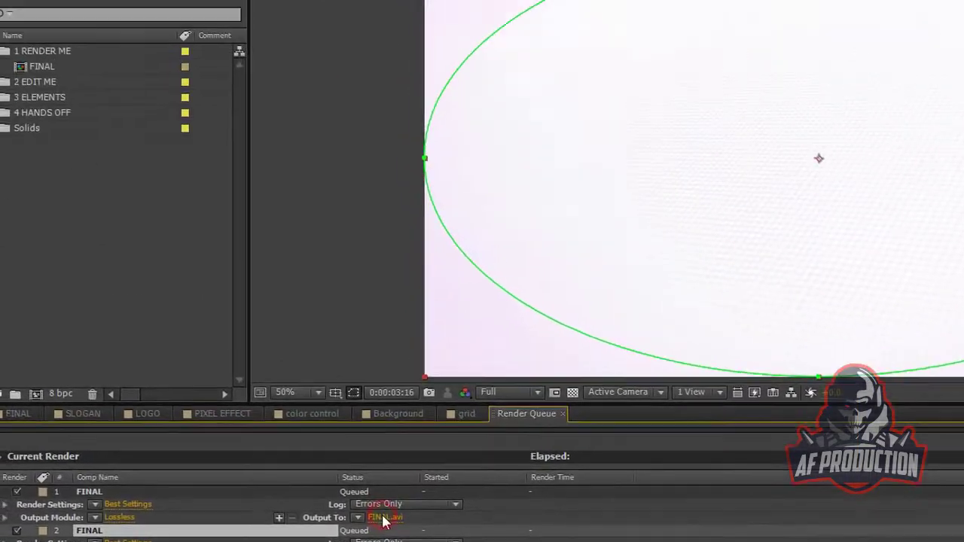
Open the output destination for the first FINAL render item and check the free space on the computer's drives
left_click(384, 518)
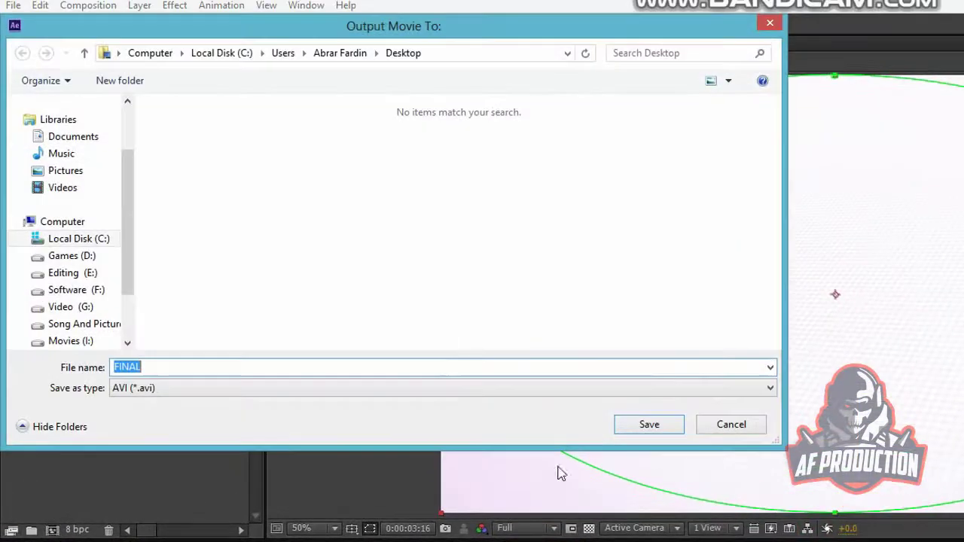
left_click_drag(131, 216, 151, 211)
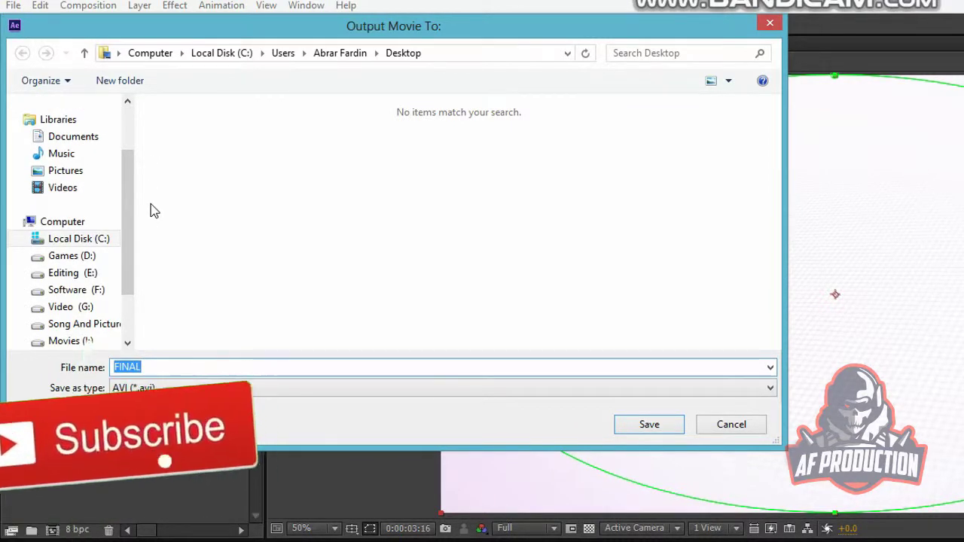
key("super")
left_click(156, 272)
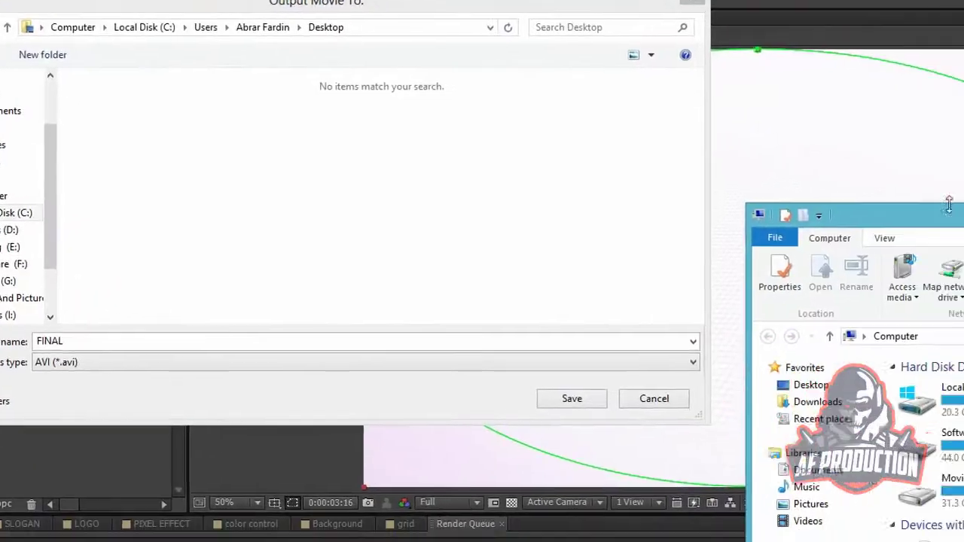
left_click_drag(949, 205, 302, 151)
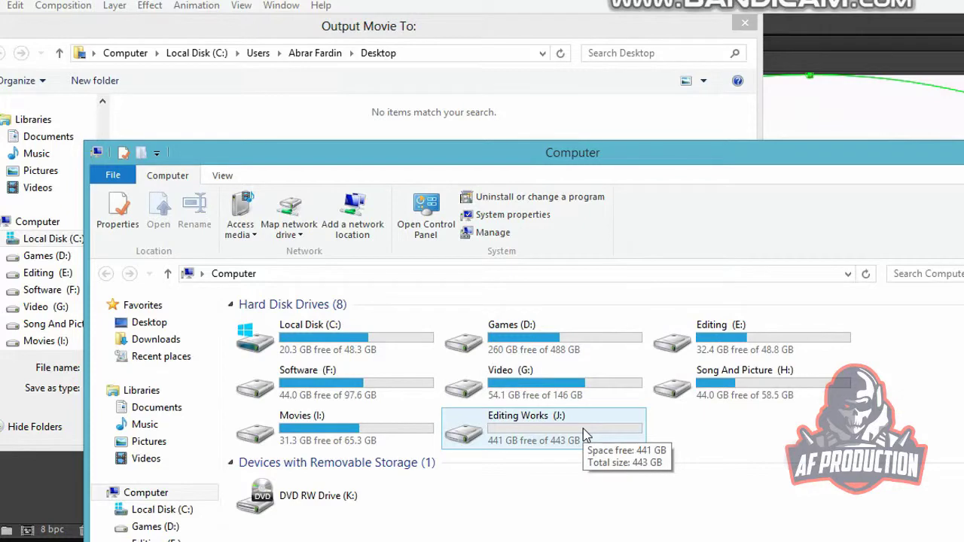
Set the first render item's output destination to the Editing Works (J:) drive, with the file name FINAL
left_click(132, 106)
left_click_drag(99, 202, 102, 265)
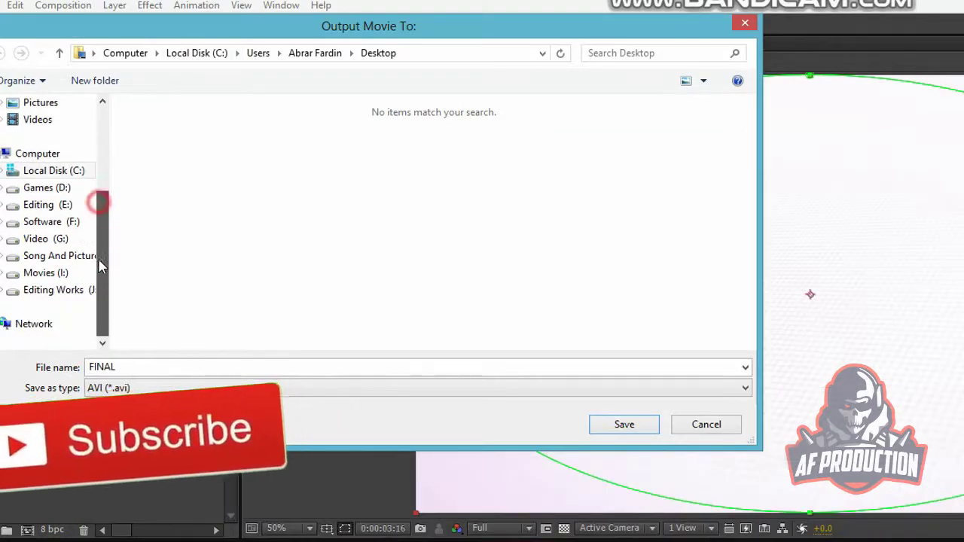
left_click(76, 291)
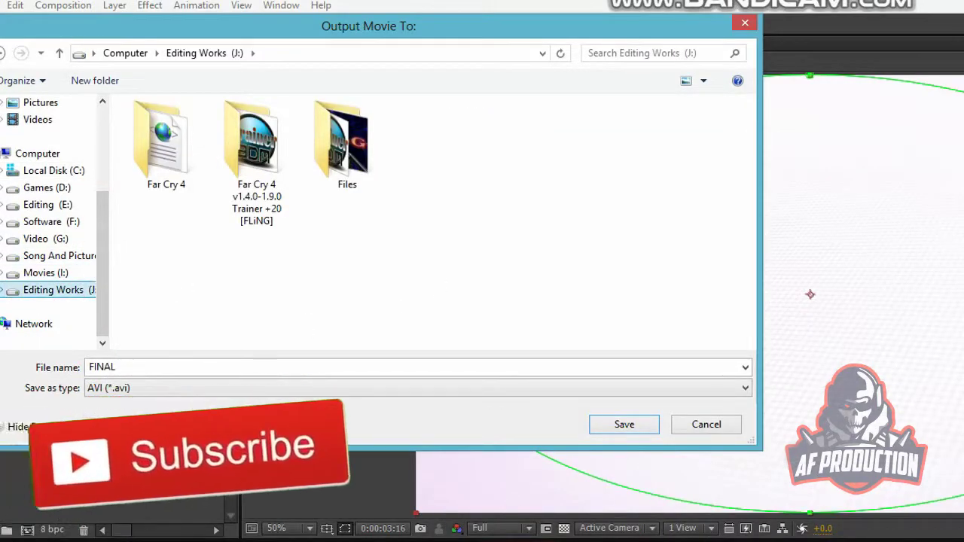
key("alt+Tab")
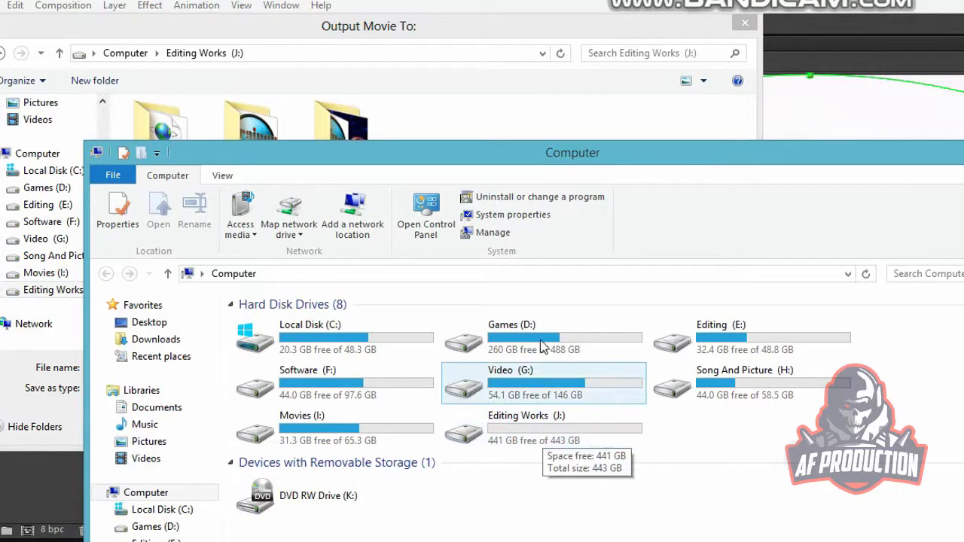
left_click(592, 137)
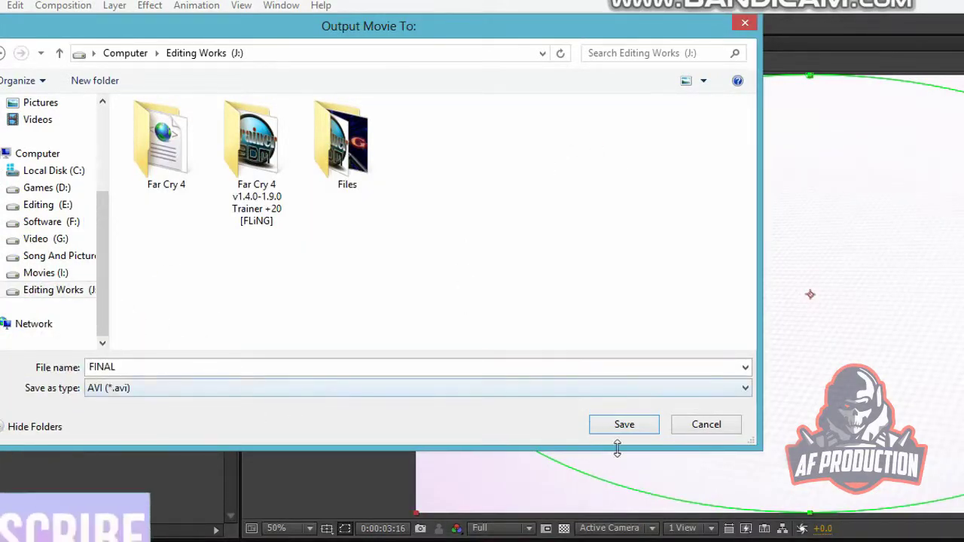
left_click(631, 426)
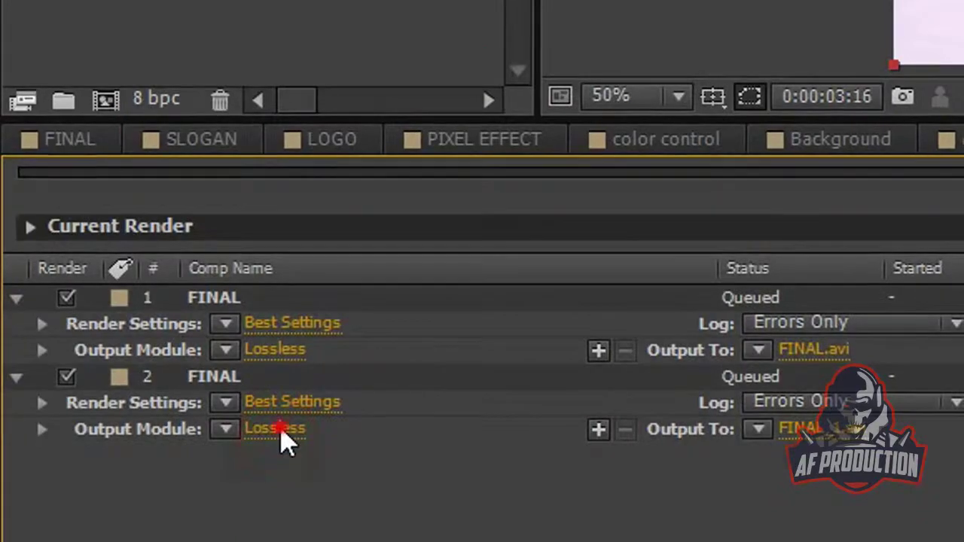
Open the output module settings of the second FINAL render item and set its format to QuickTime
left_click(279, 429)
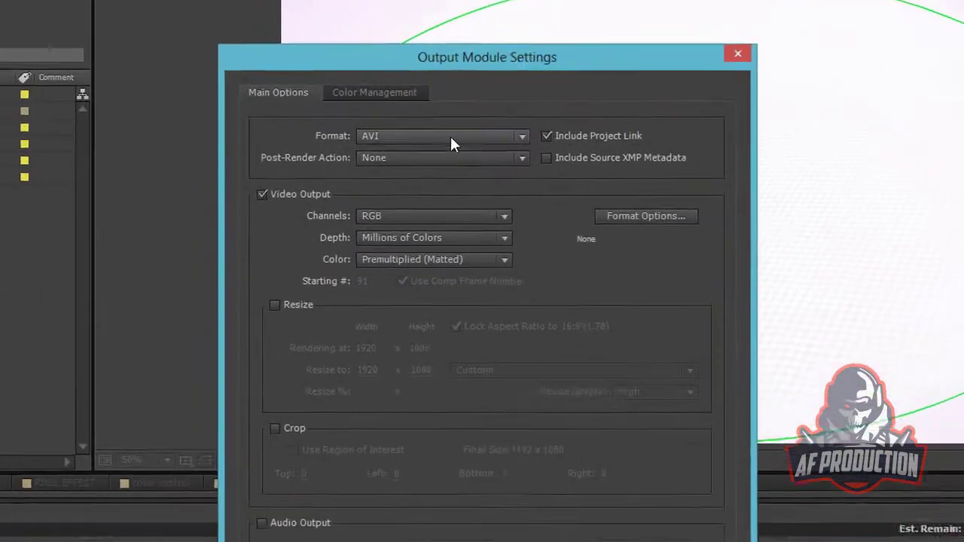
left_click(275, 137)
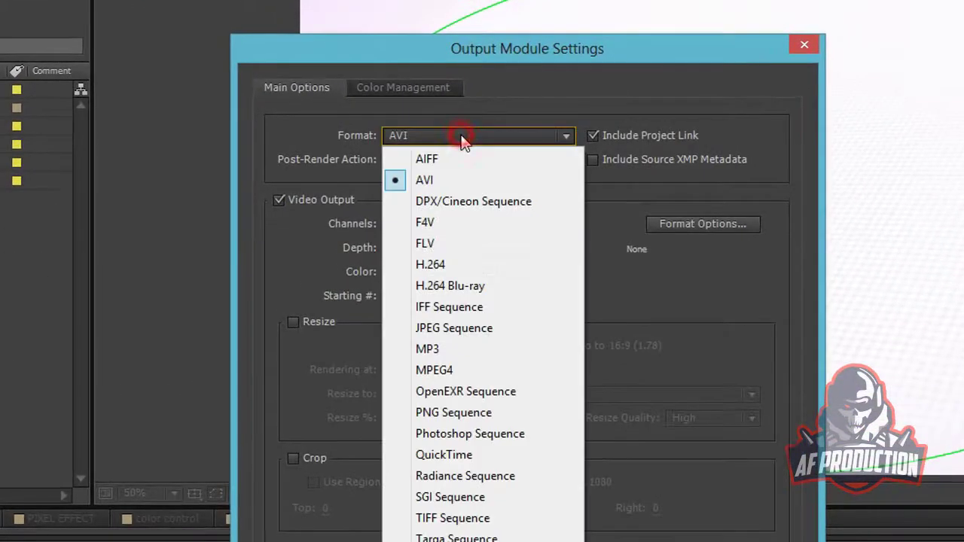
left_click(507, 461)
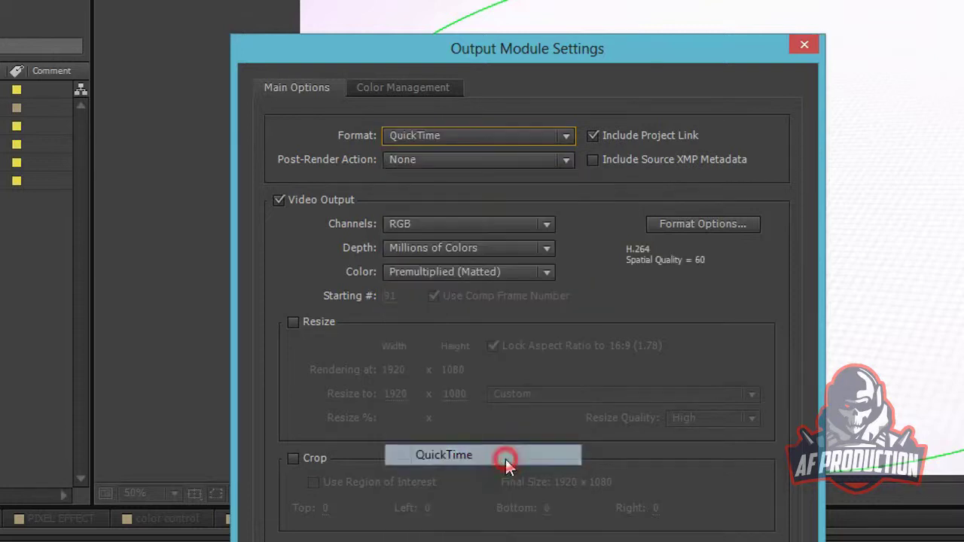
Apply the QuickTime format options with the H.264 video codec and quality 60, and confirm the output module settings
left_click(694, 223)
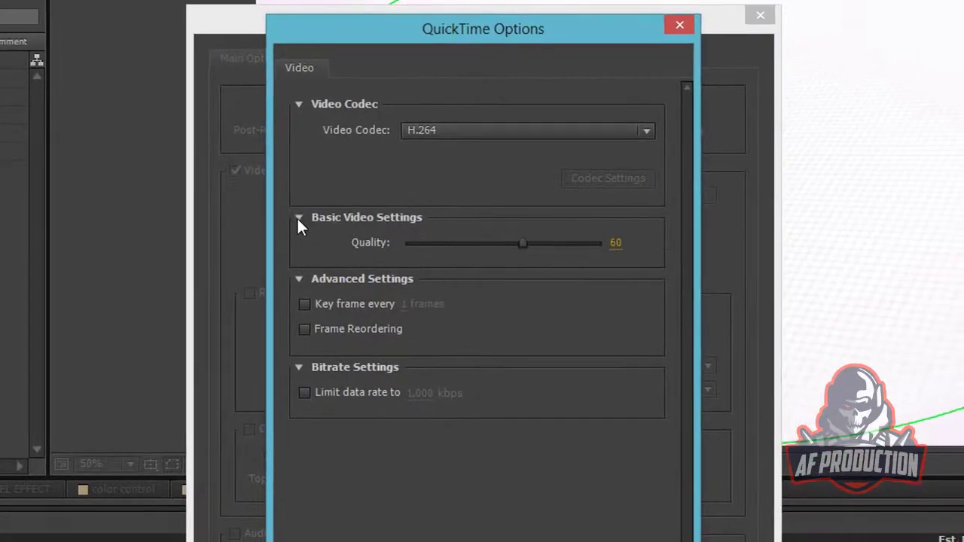
left_click(489, 130)
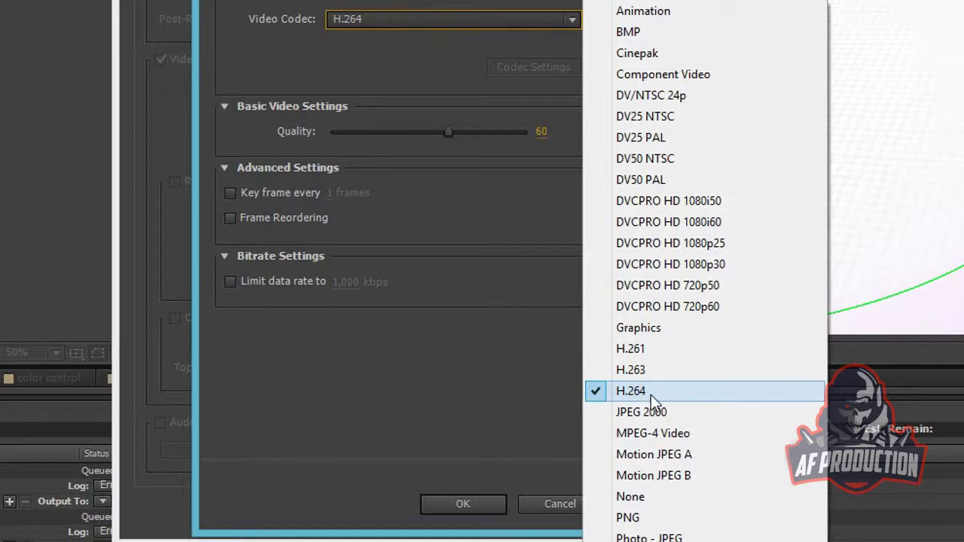
left_click(649, 393)
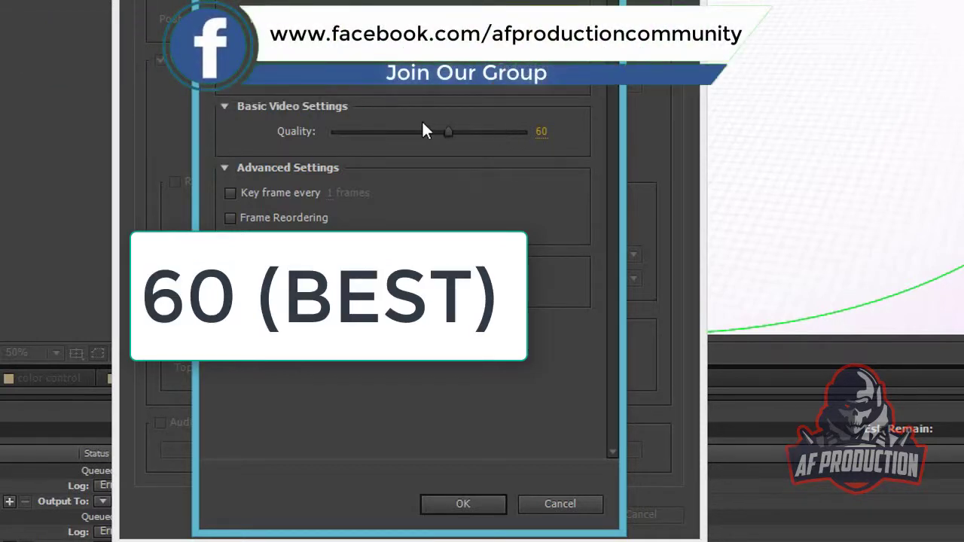
left_click(446, 133)
left_click_drag(447, 135, 447, 136)
left_click(467, 505)
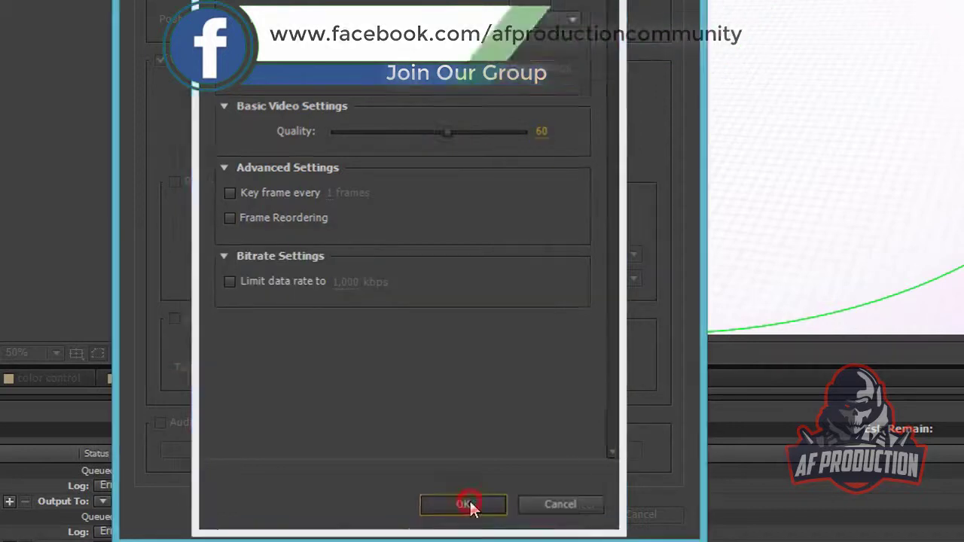
left_click(562, 516)
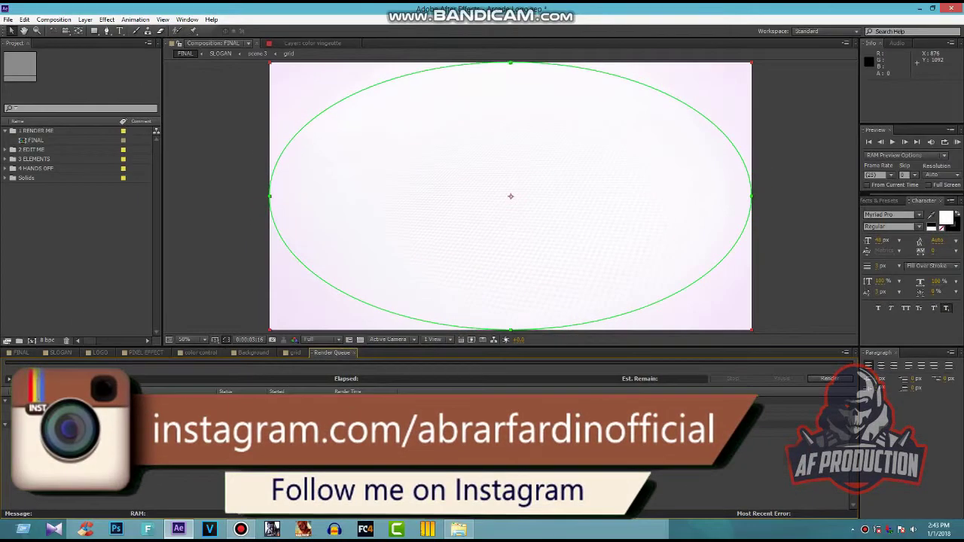